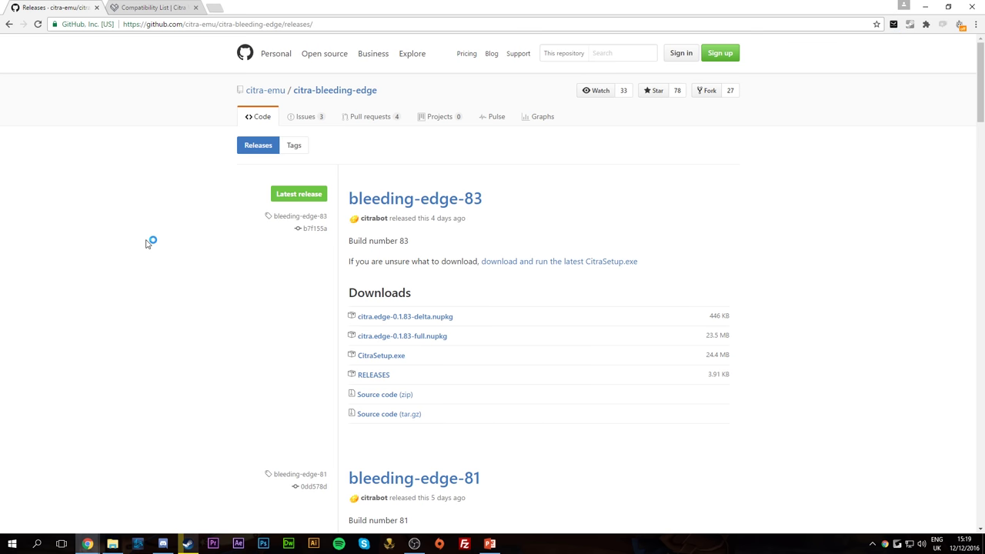
- On the bleeding-edge-83 release page, begin downloading CitraSetup.exe, then cancel it from the download bar
click(287, 25)
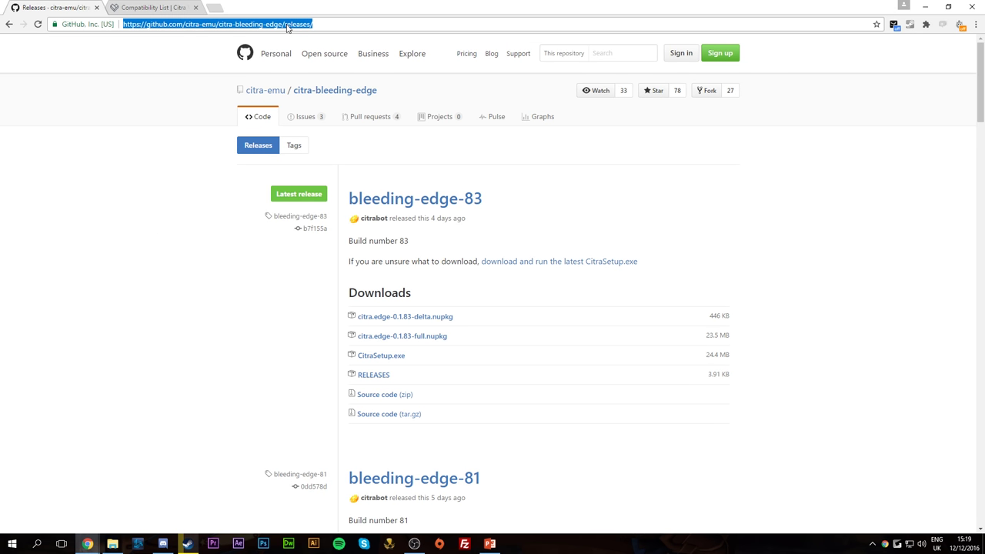
click(208, 290)
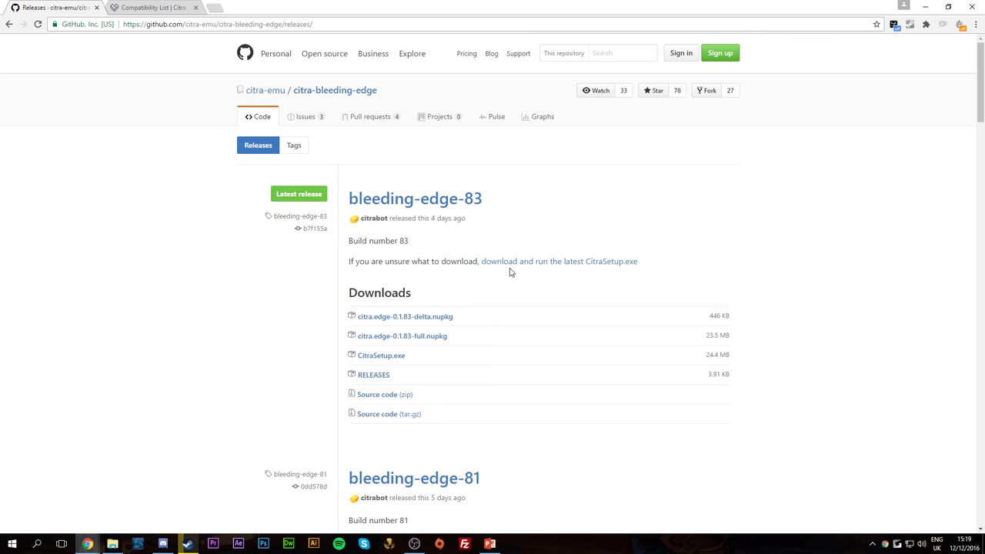
mouse_move(492, 198)
mouse_down()
mouse_move(433, 193)
mouse_move(500, 192)
mouse_up()
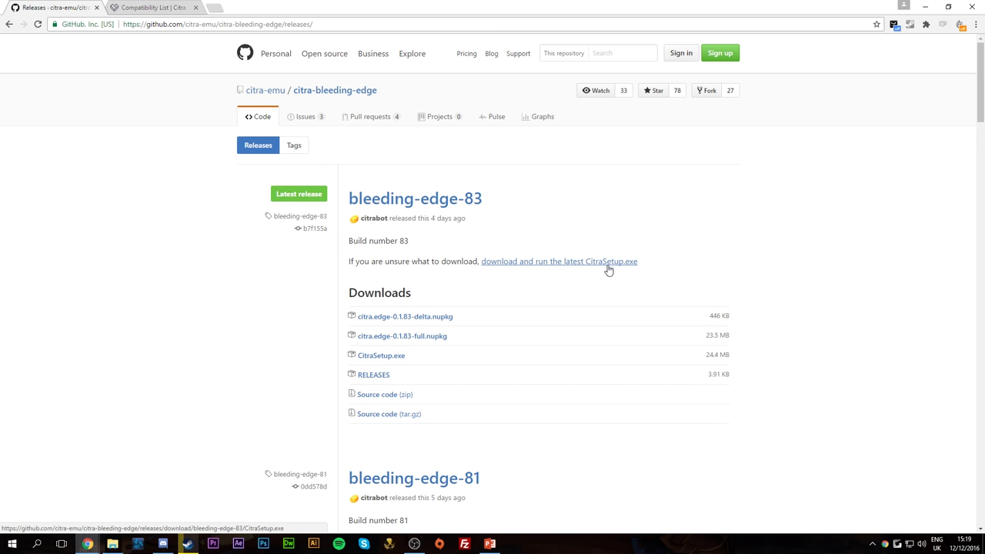
click(557, 262)
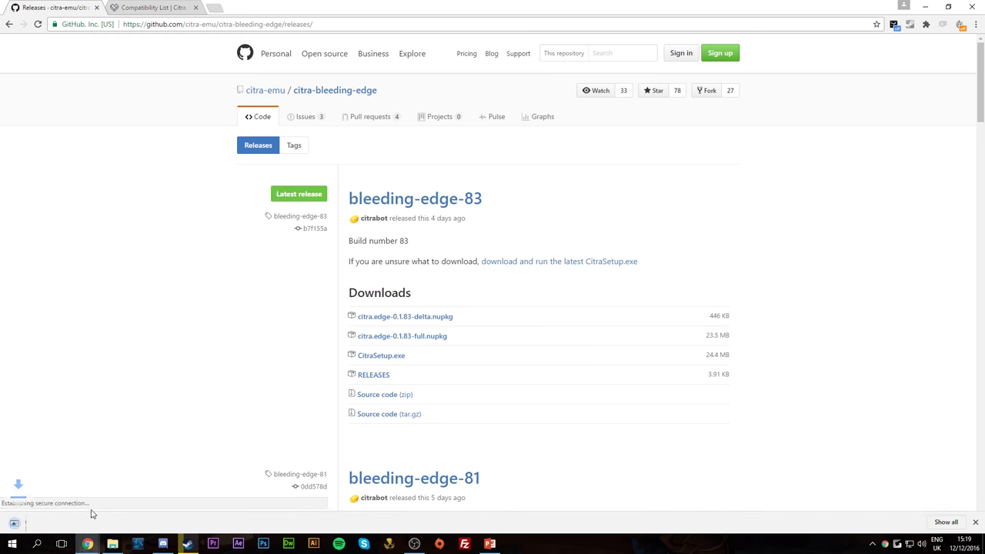
click(98, 521)
click(115, 504)
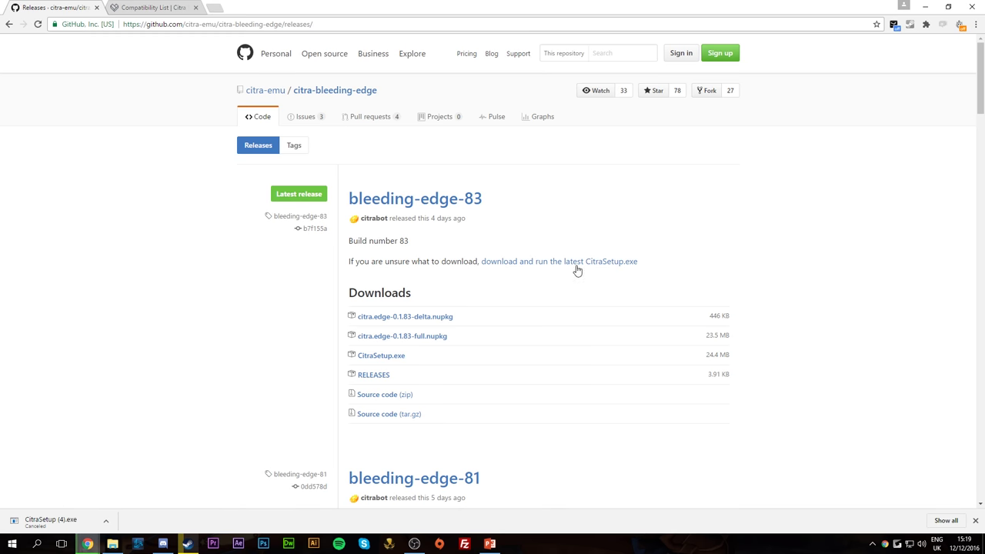
- Minimise Chrome, run CitraSetup from the desktop and dismiss the Bleeding Edge notice to open Citra
click(925, 7)
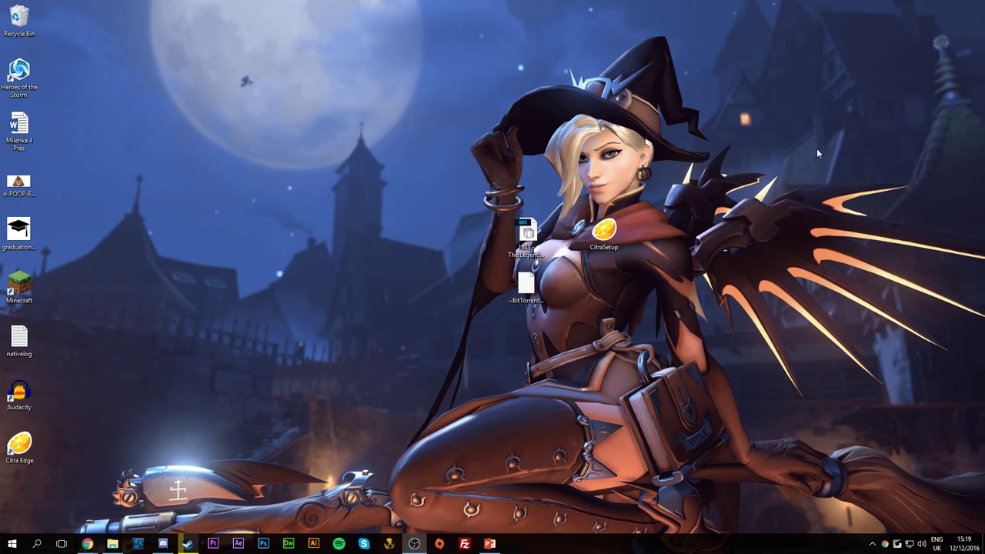
drag(705, 325, 580, 188)
click(627, 240)
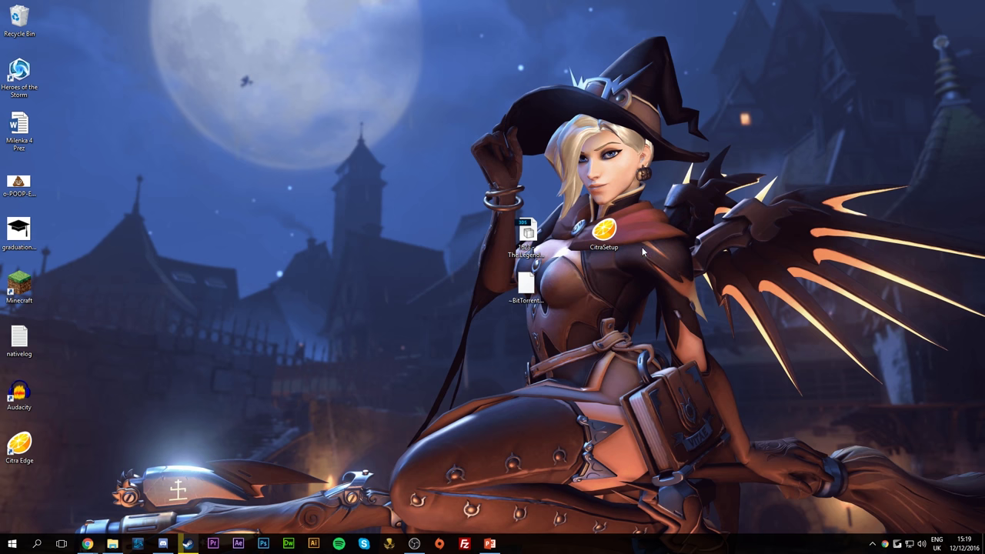
click(605, 233)
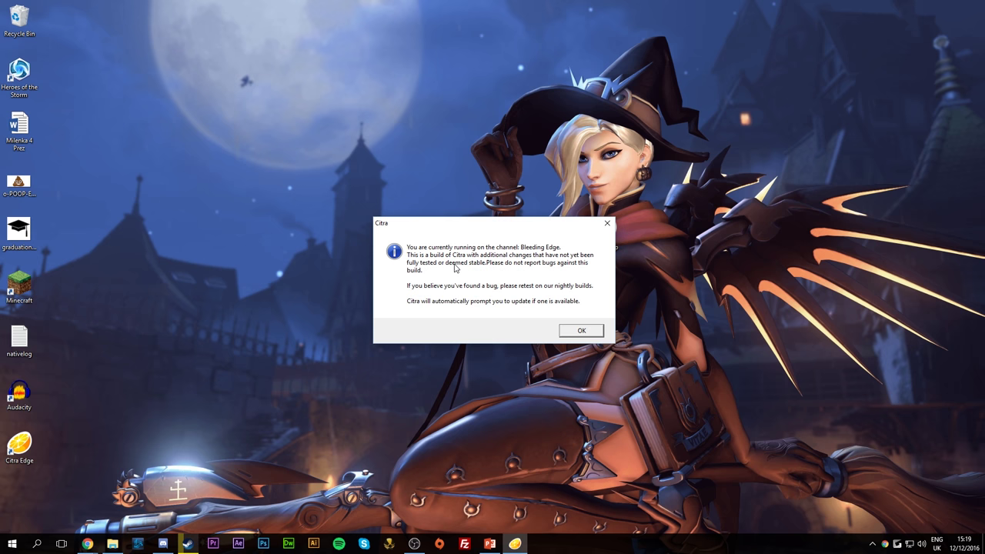
click(583, 330)
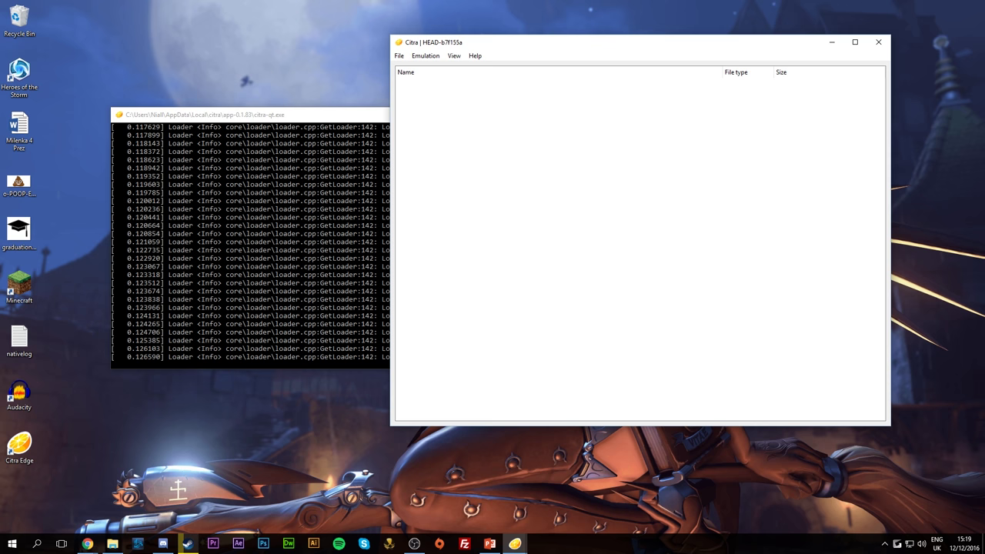
- Minimise Citra and its log console, then drag the Zelda Majora's Mask 3DS file leftward
click(831, 41)
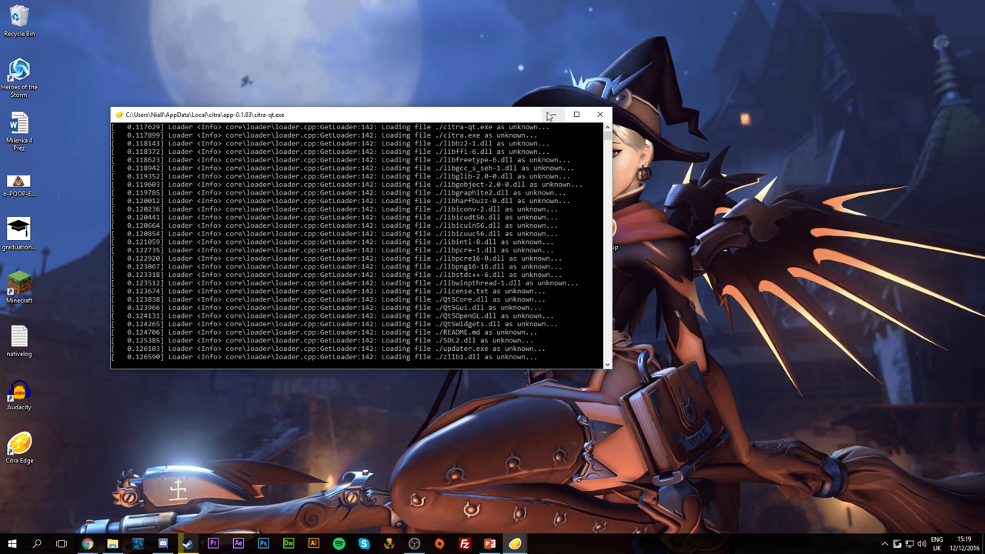
click(549, 115)
click(541, 263)
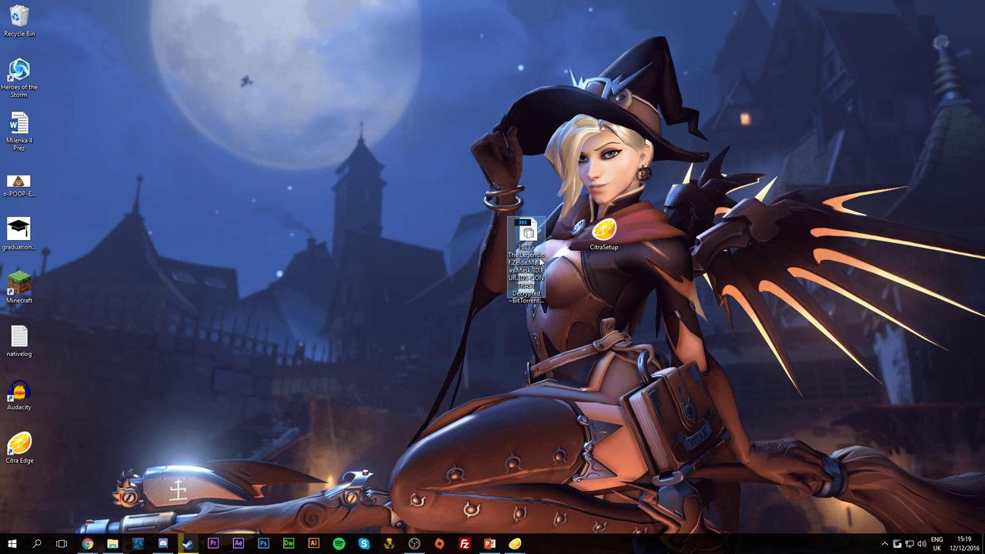
drag(541, 263, 452, 231)
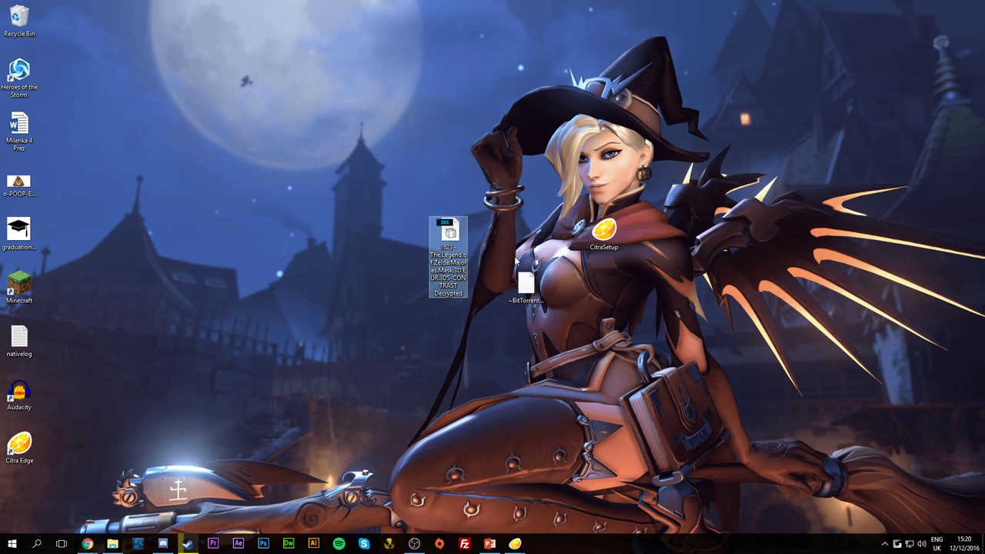
- Restore Chrome, switch to the Fandom Compatibility List tab and close the downloads bar
click(89, 546)
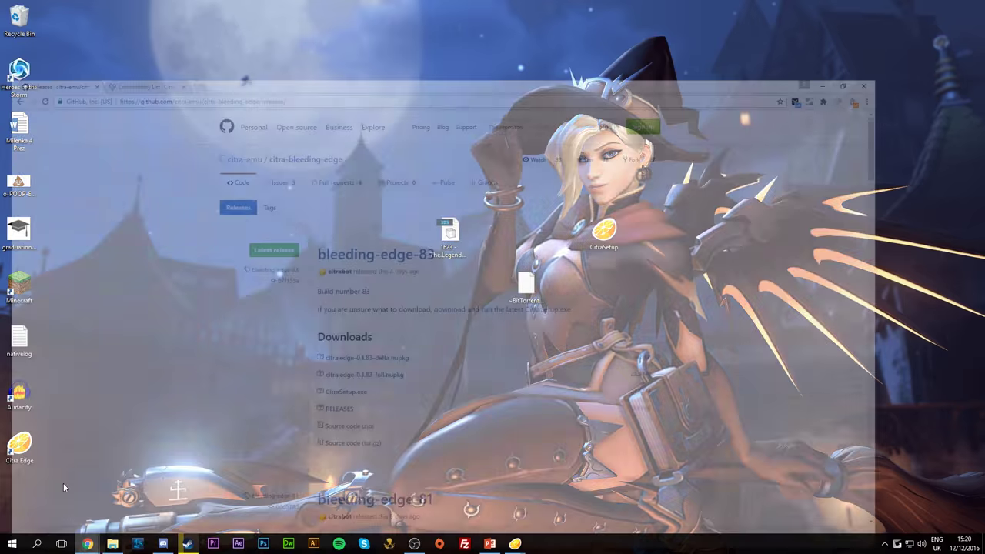
click(63, 485)
click(158, 7)
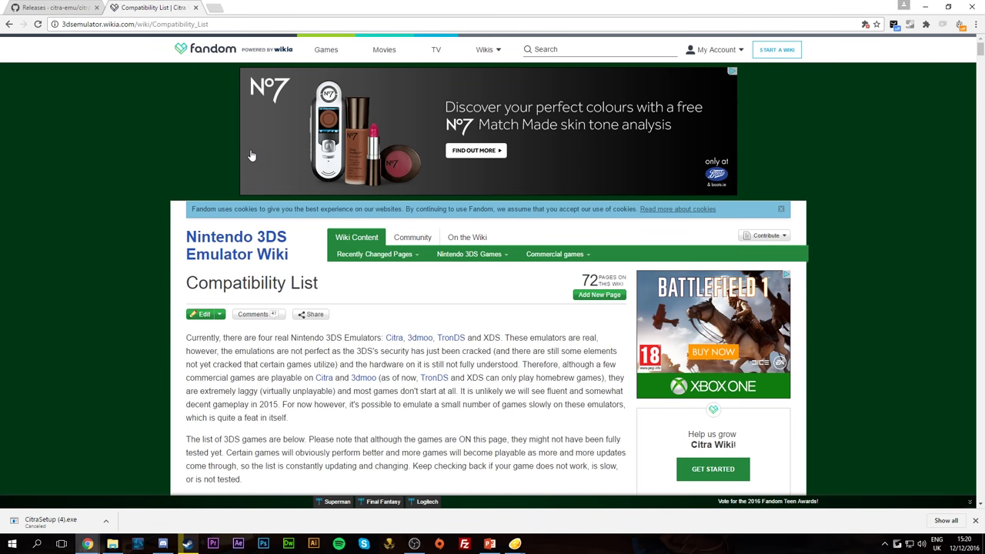
scroll(254, 153, down, 2)
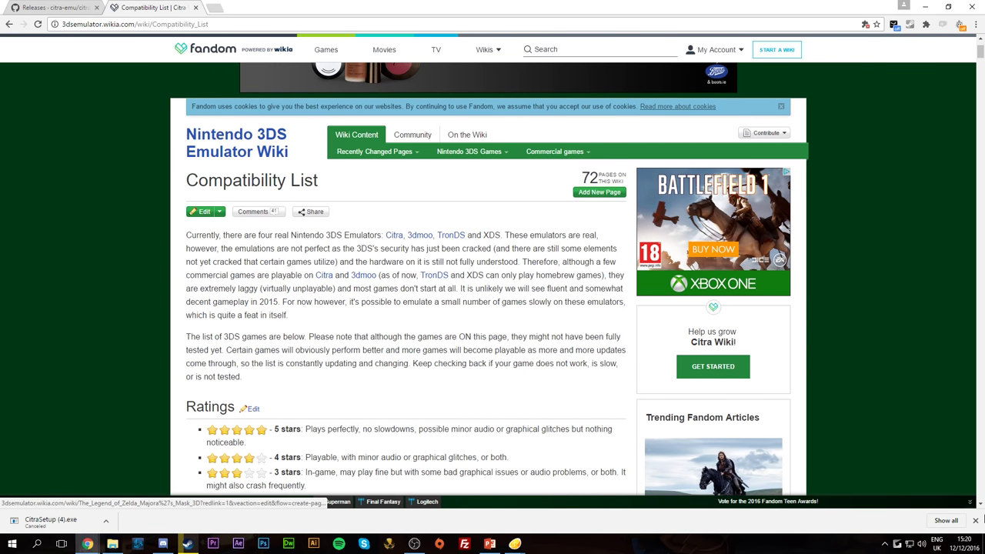
click(975, 520)
- Scroll down to the 3DS compatibility table, then go back to the GitHub releases tab
scroll(466, 262, down, 4)
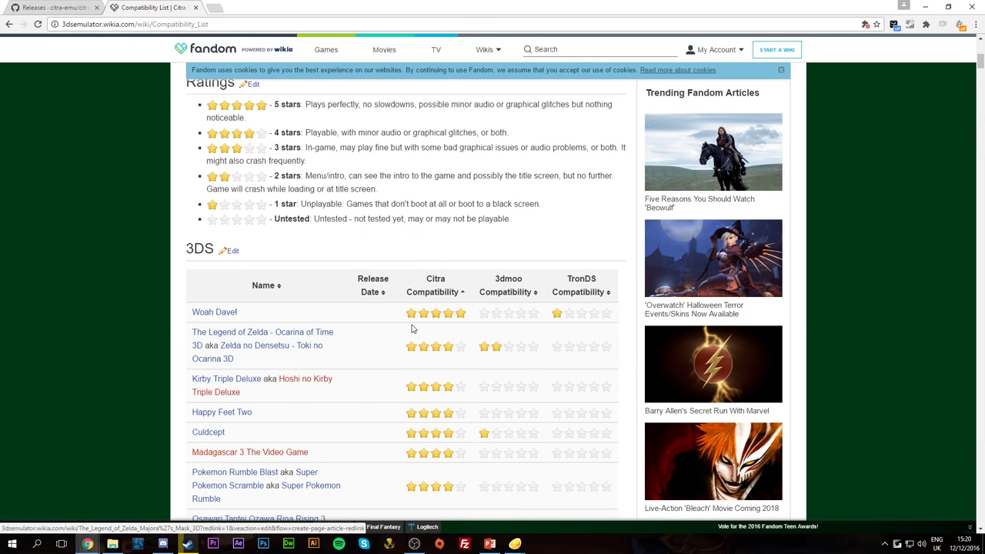
scroll(459, 226, down, 2)
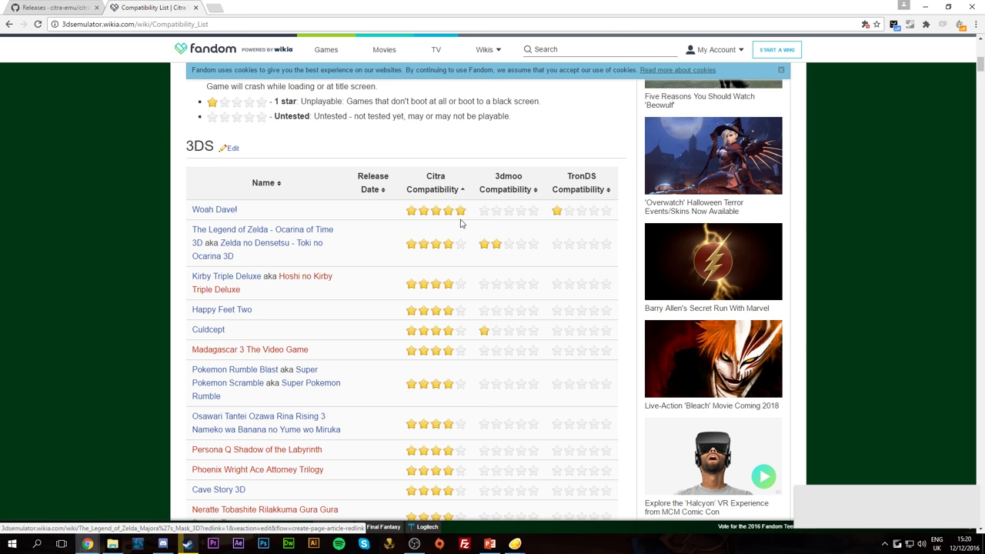
key(ctrl+Tab)
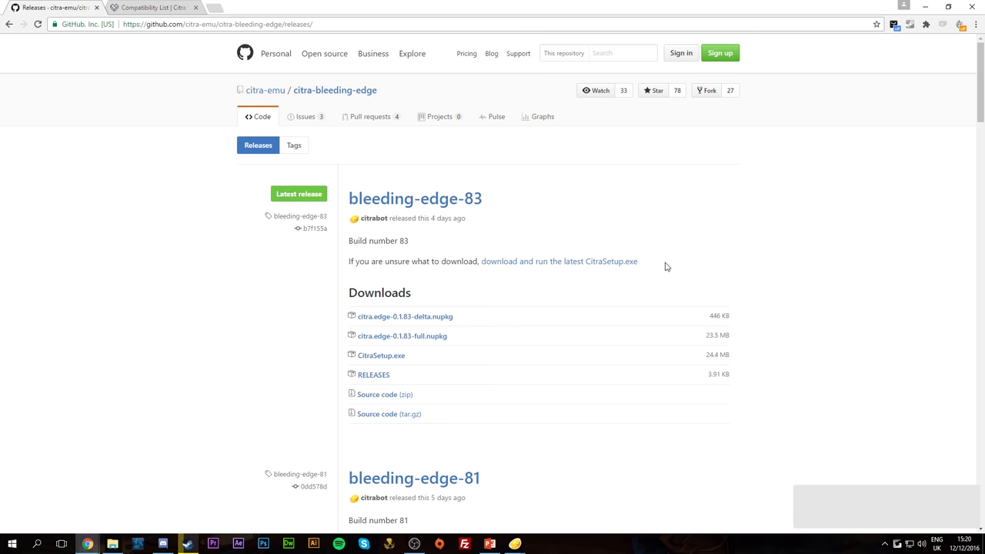
- Minimise Chrome and bring Citra's log console and main window back to the front
click(927, 4)
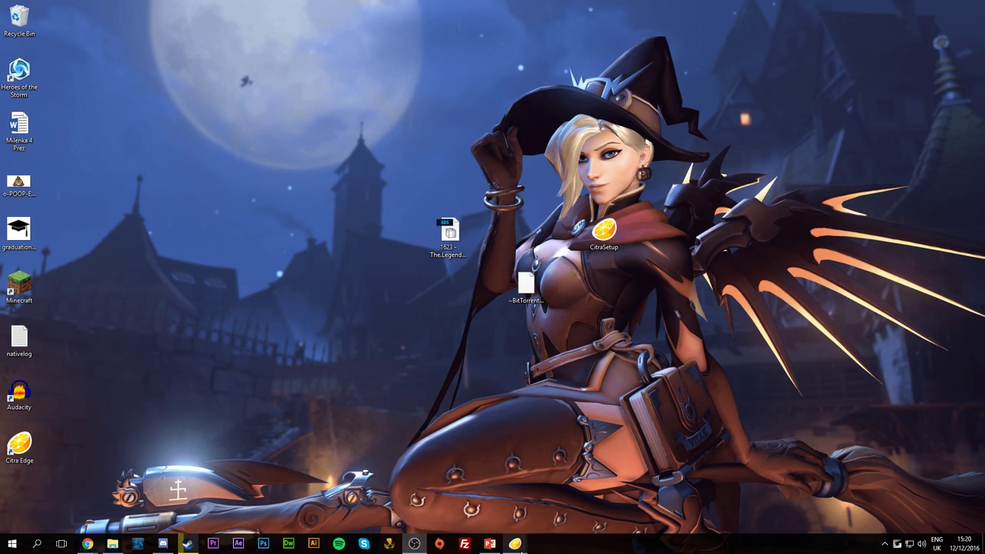
mouse_move(515, 543)
click(505, 504)
click(569, 500)
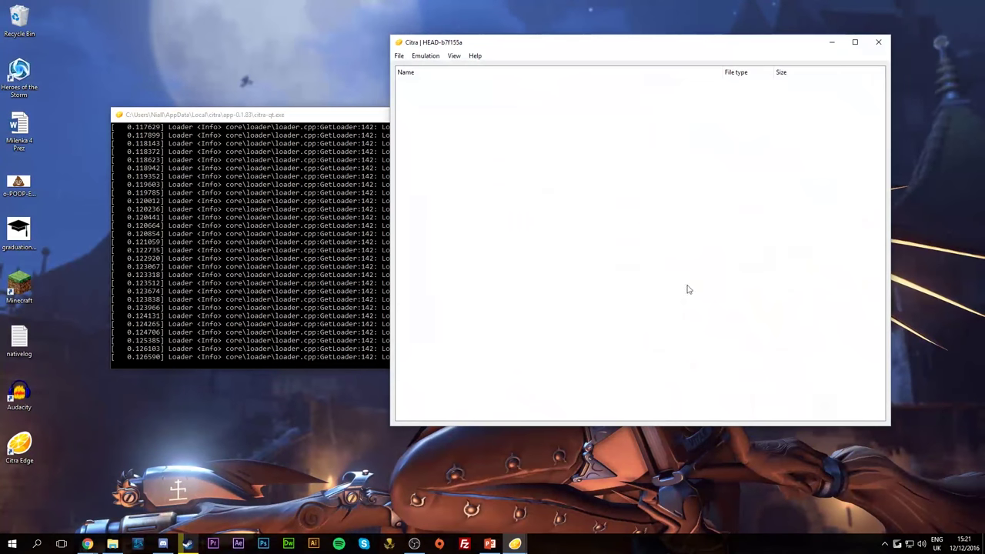
- Load the Zelda Majora's Mask 3D .3ds file through File > Load File
click(399, 55)
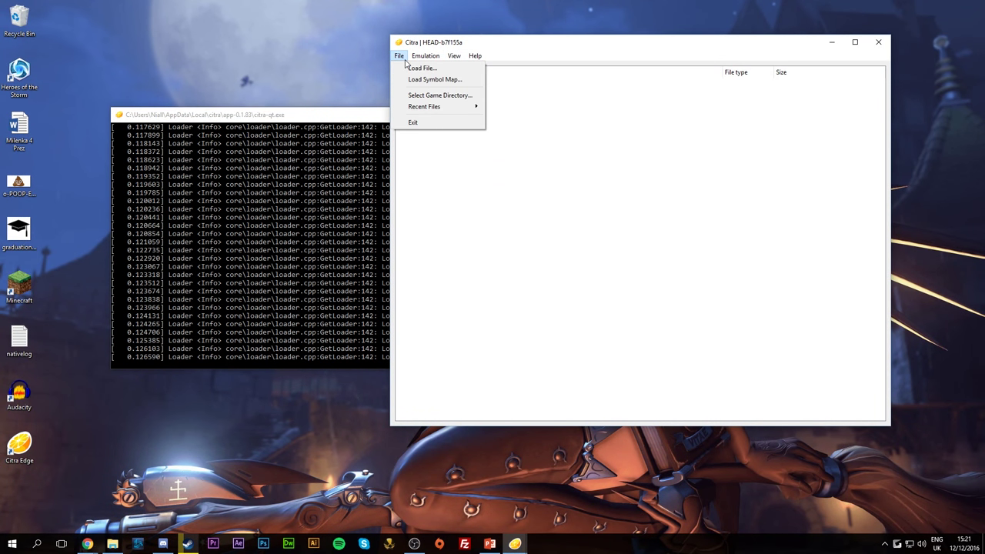
click(420, 68)
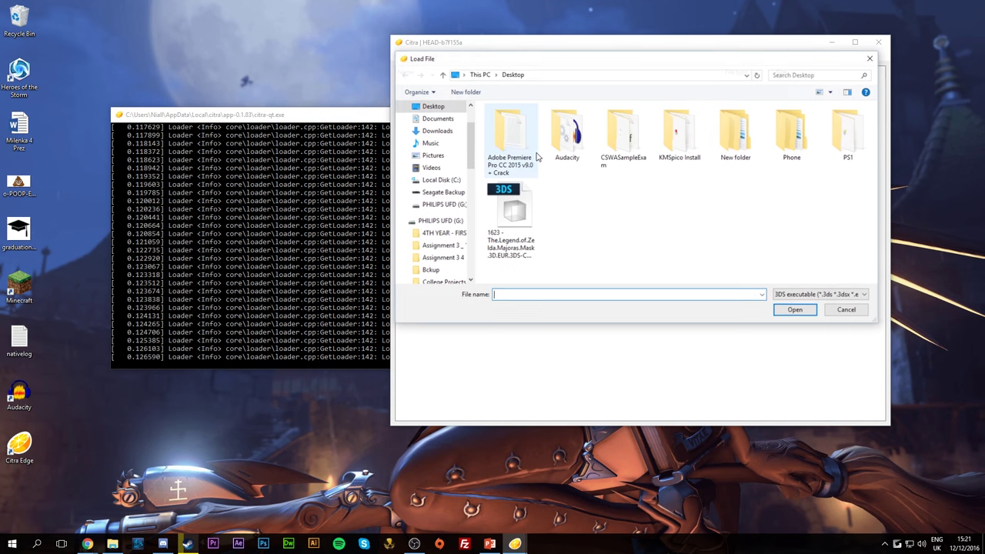
click(510, 224)
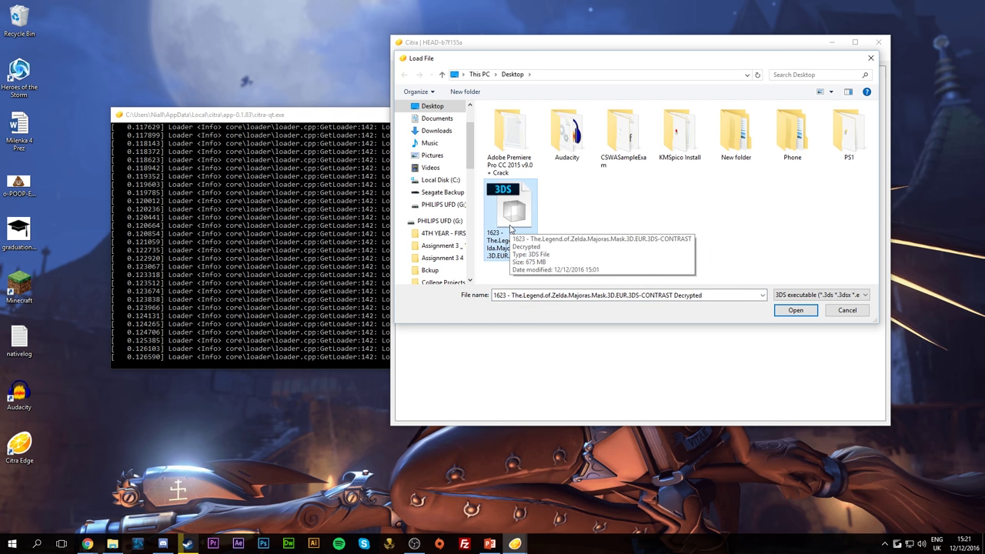
click(795, 311)
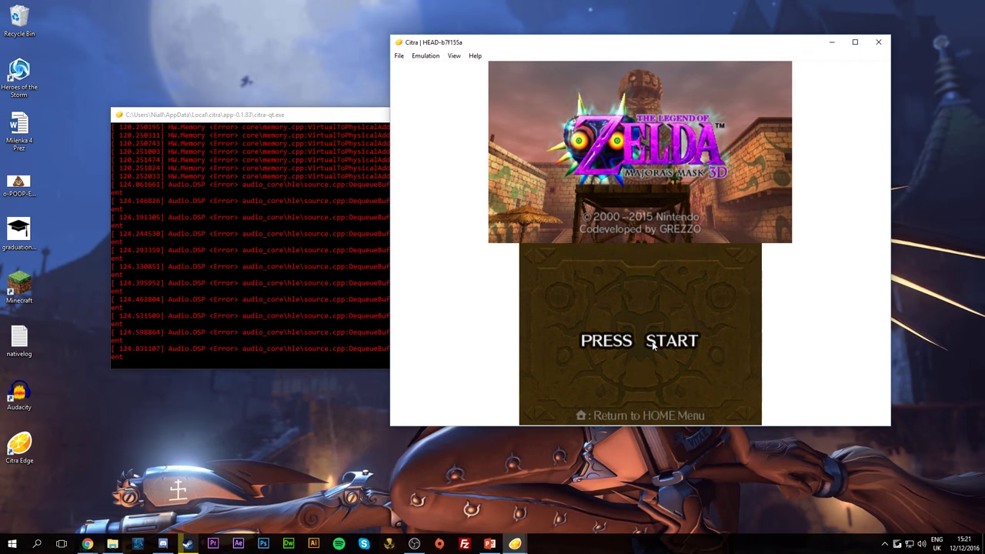
- Press Start on the title screen, choose save file 1 and confirm Start
click(653, 342)
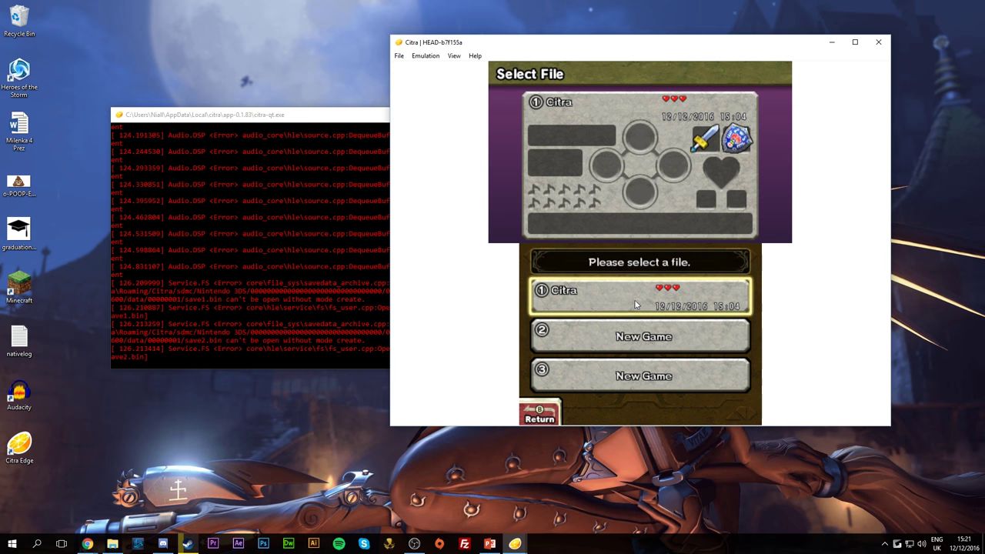
click(628, 300)
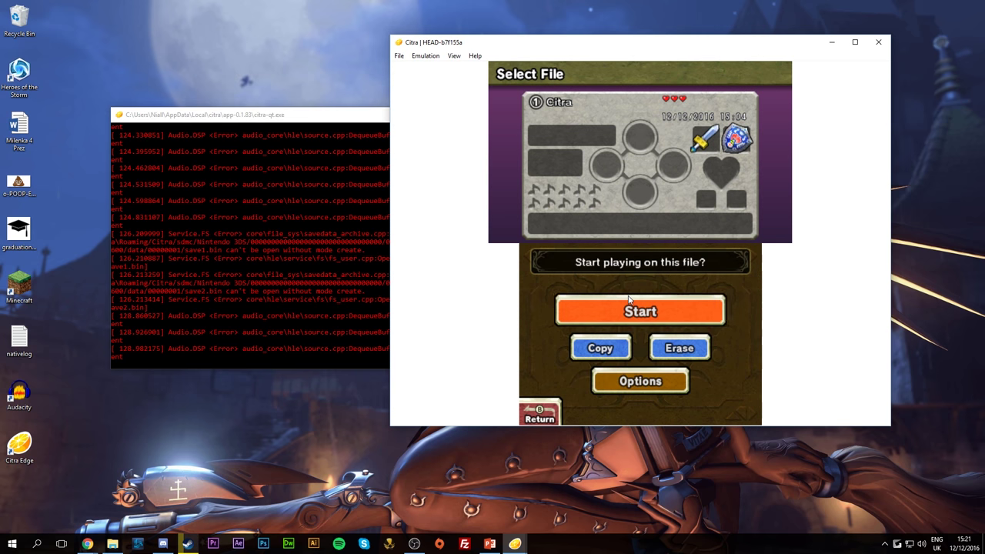
click(651, 321)
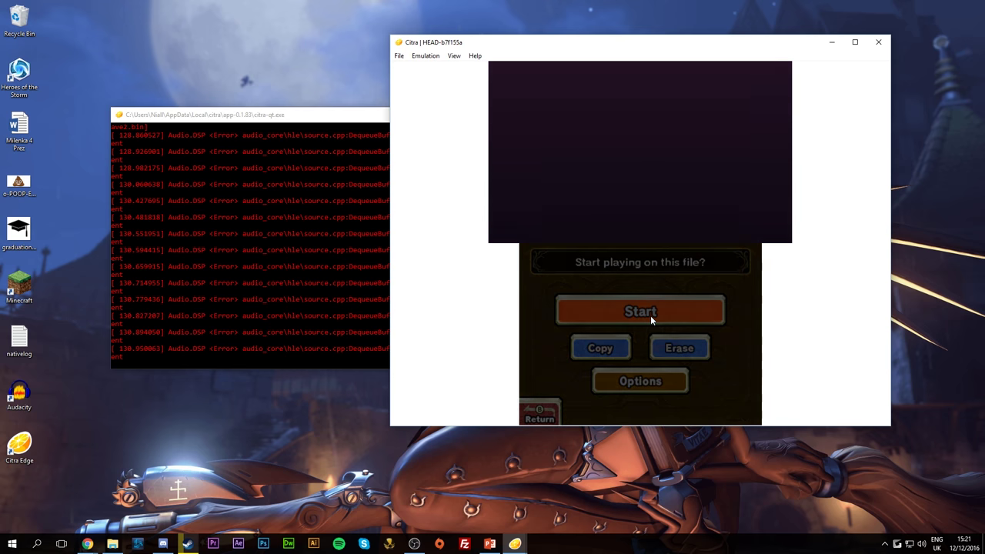